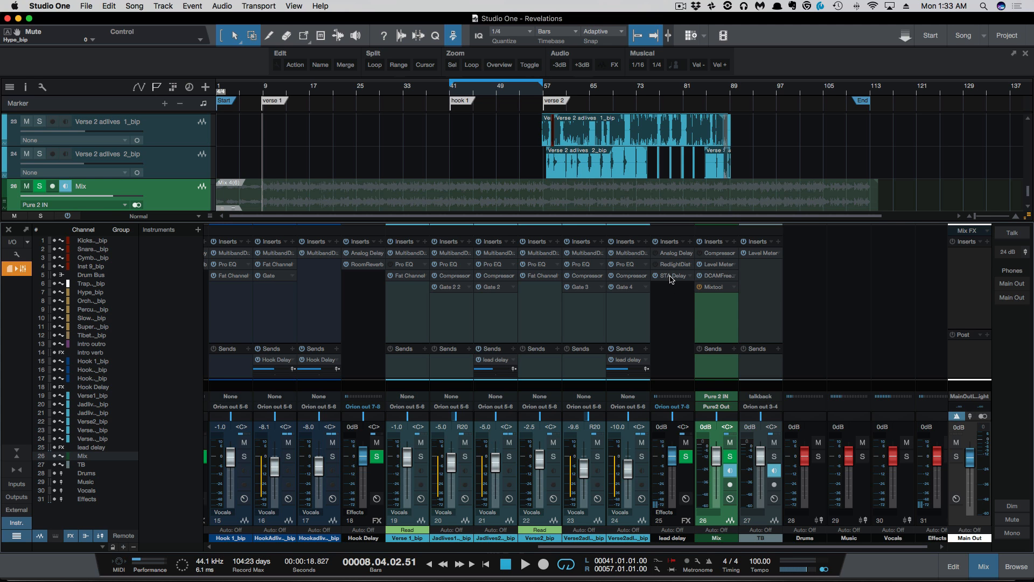
Open the STA Delay on the lead delay channel, audition it during playback, and close the plug-in
{"action": "left_click", "coordinate": [672, 276]}
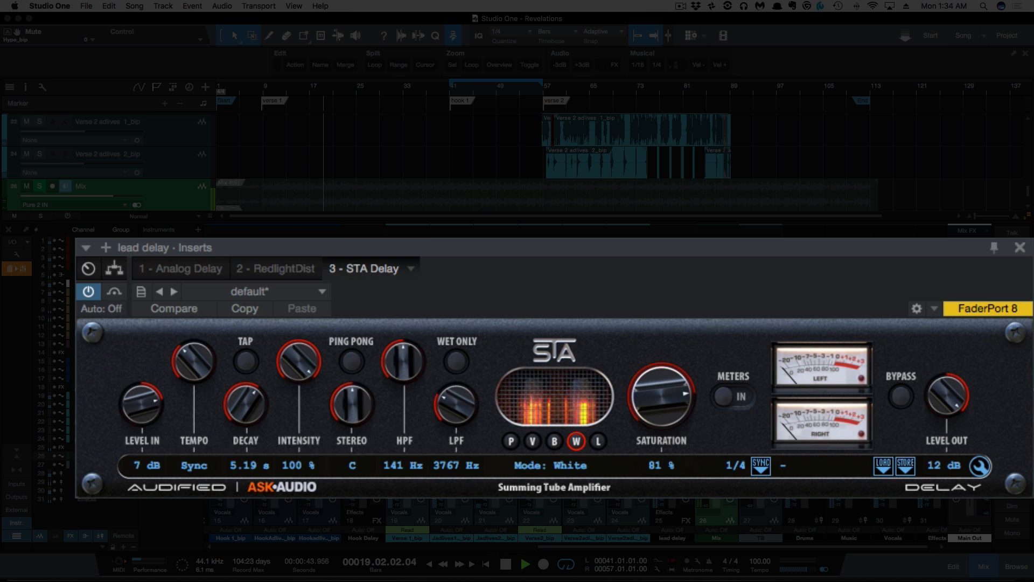
{"action": "key", "text": "space"}
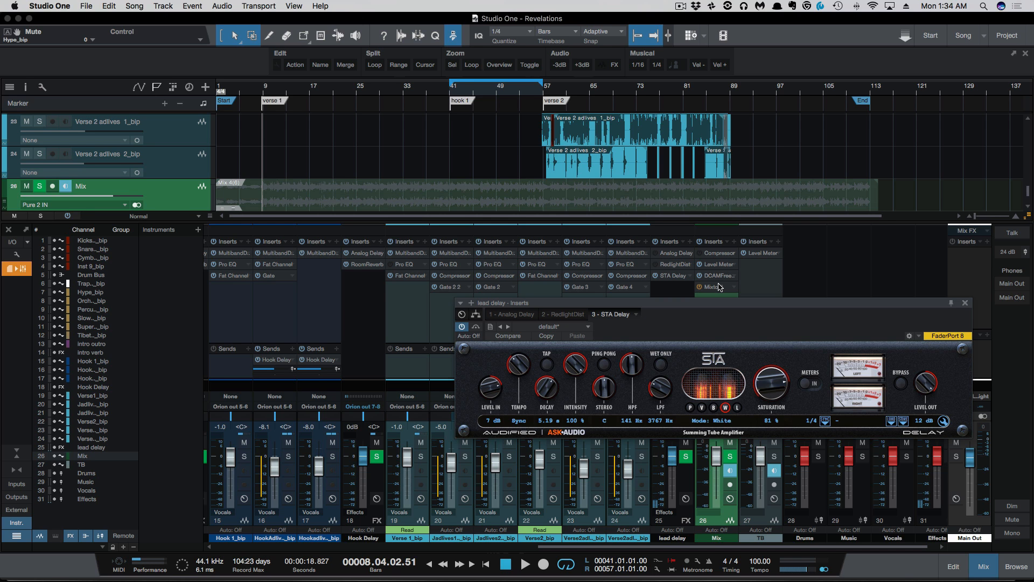
{"action": "left_click", "coordinate": [965, 302]}
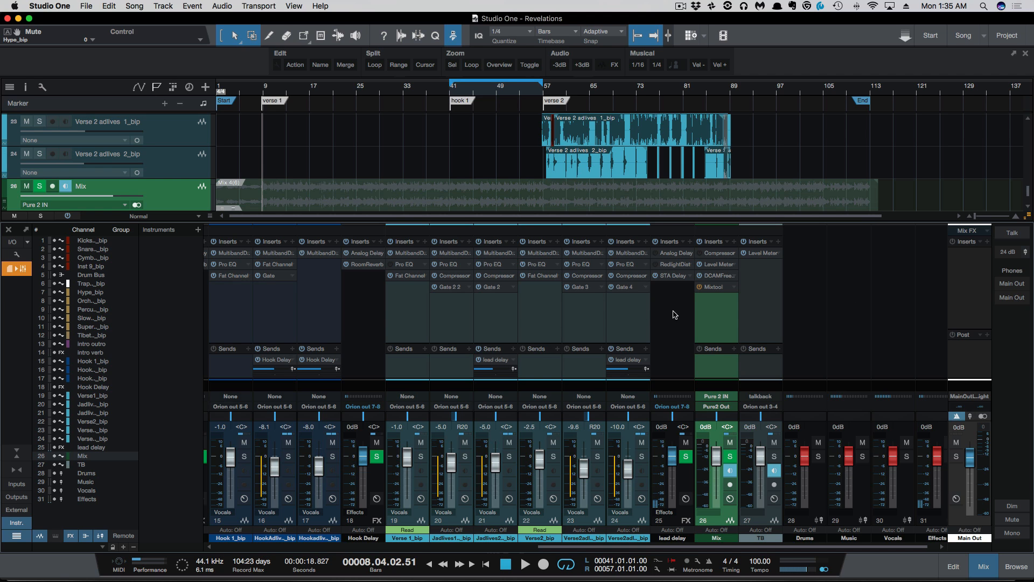
Open DCAMFreeComp on the Mix channel, compare it bypassed and active during playback, leave it active, and close the plug-in
{"action": "left_click", "coordinate": [721, 276]}
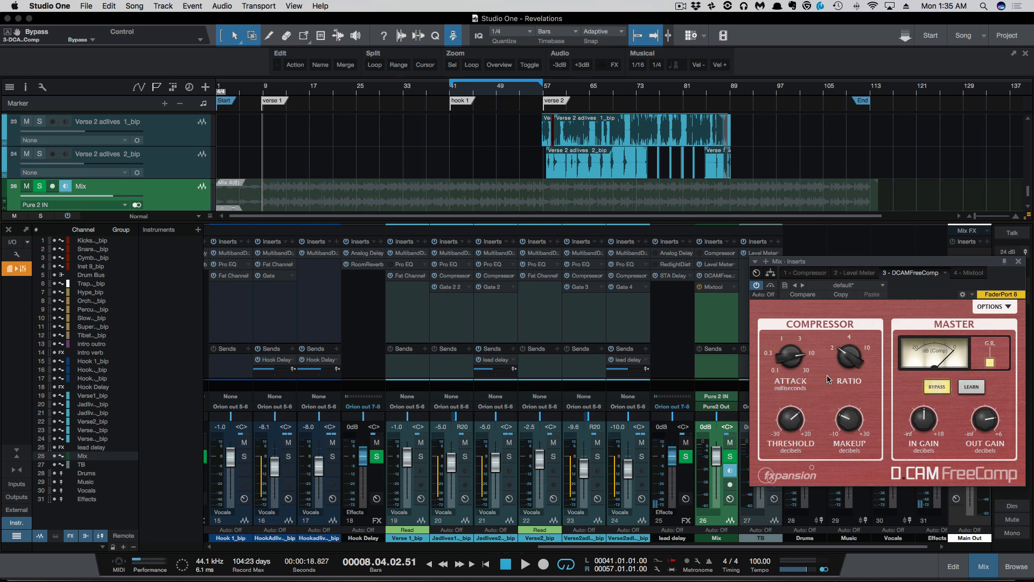
{"action": "mouse_move", "coordinate": [797, 368]}
{"action": "mouse_move", "coordinate": [860, 361]}
{"action": "left_click", "coordinate": [941, 388]}
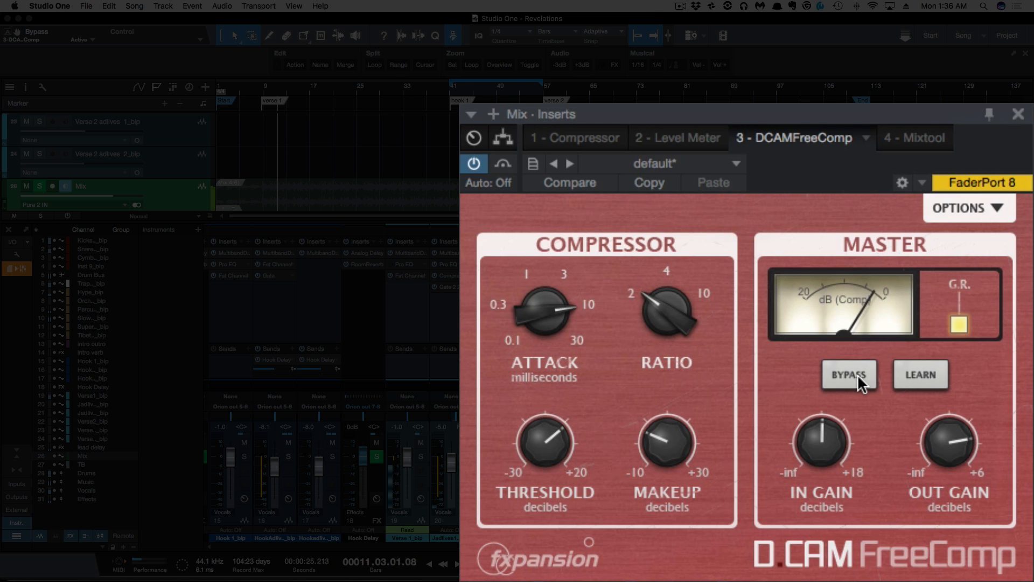
{"action": "left_click", "coordinate": [858, 373]}
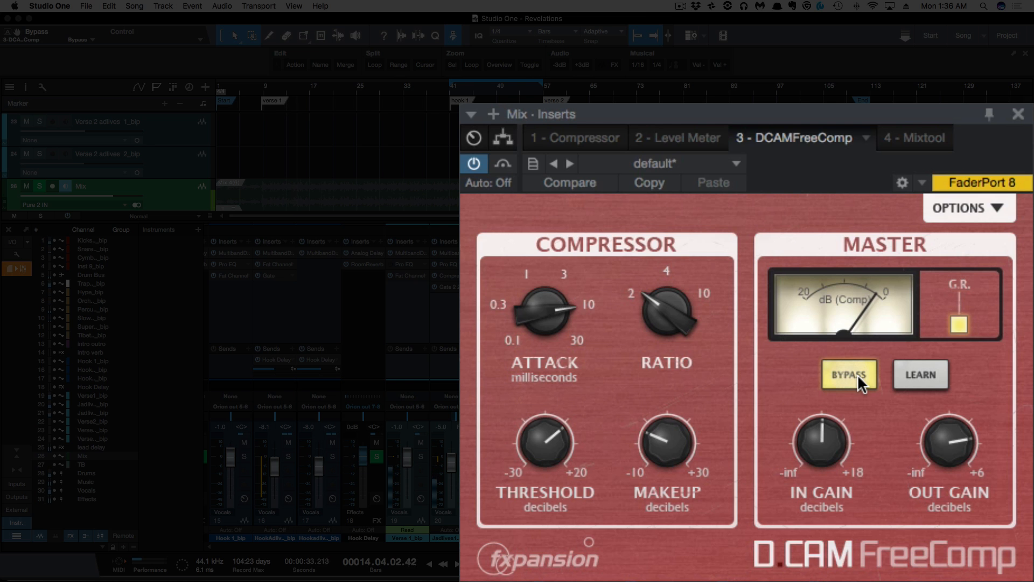
{"action": "left_click", "coordinate": [848, 375]}
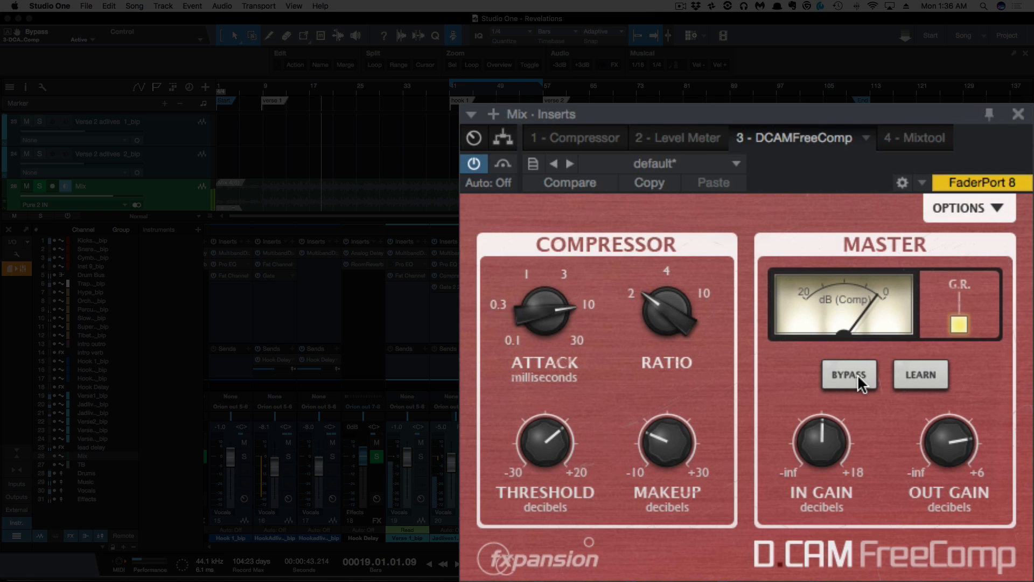
{"action": "left_click", "coordinate": [858, 376]}
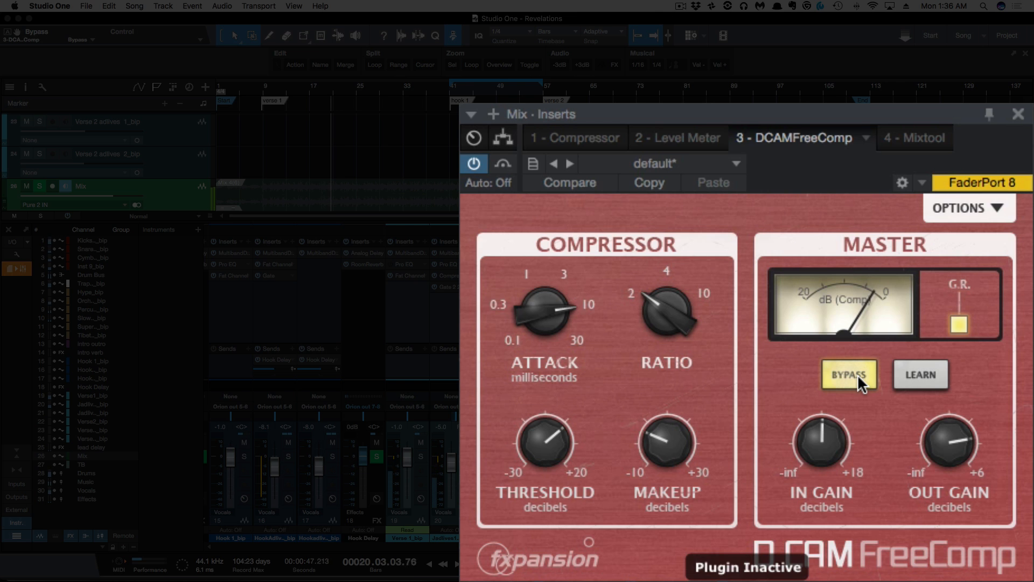
{"action": "left_click", "coordinate": [857, 374]}
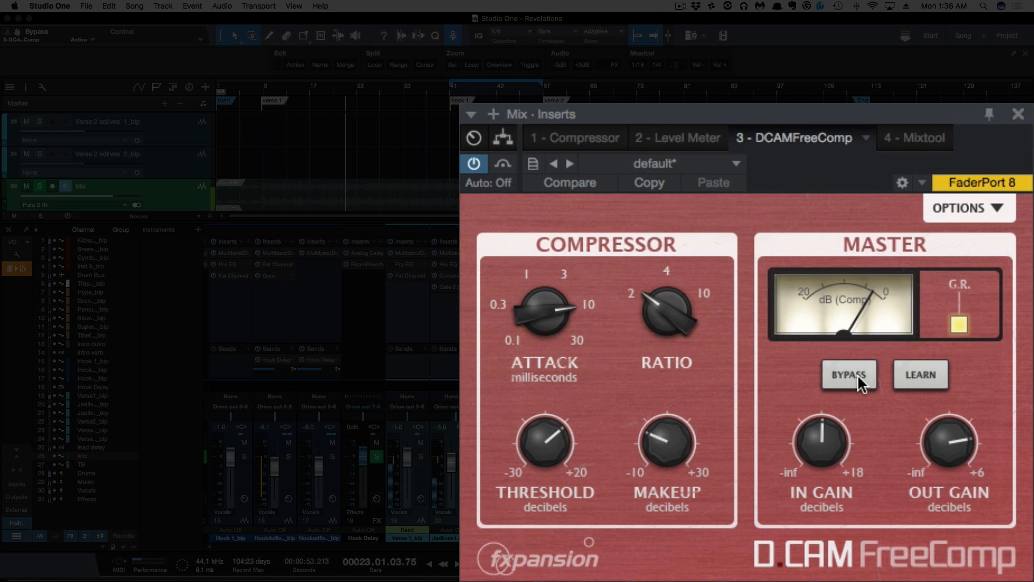
{"action": "key", "text": "shift+b"}
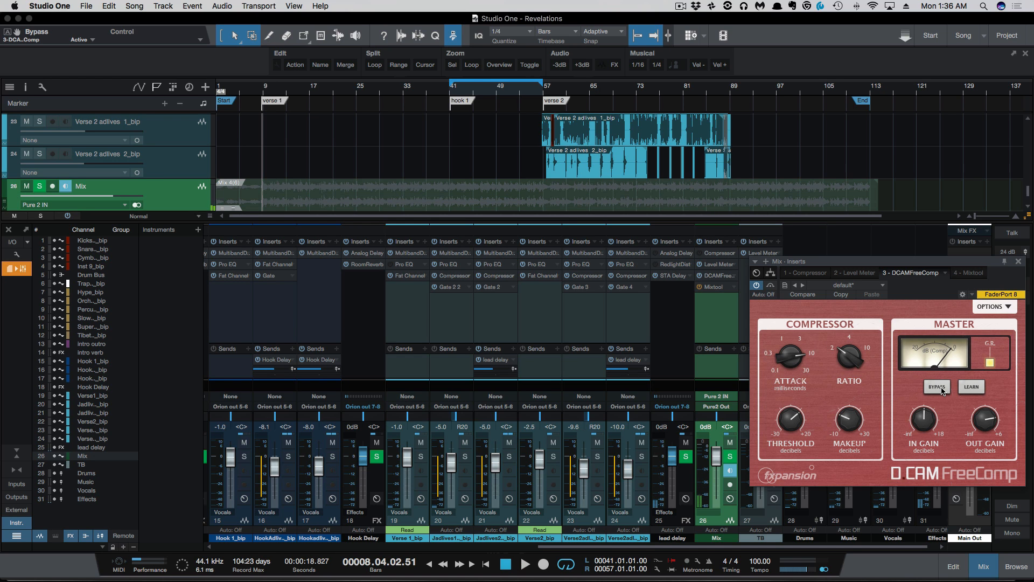
{"action": "left_click", "coordinate": [1018, 262]}
Open the Saturation Knob insert on the Supervillain Brass channel and sweep its saturation amount down and up
{"action": "left_click_drag", "start_coordinate": [579, 549], "coordinate": [364, 512]}
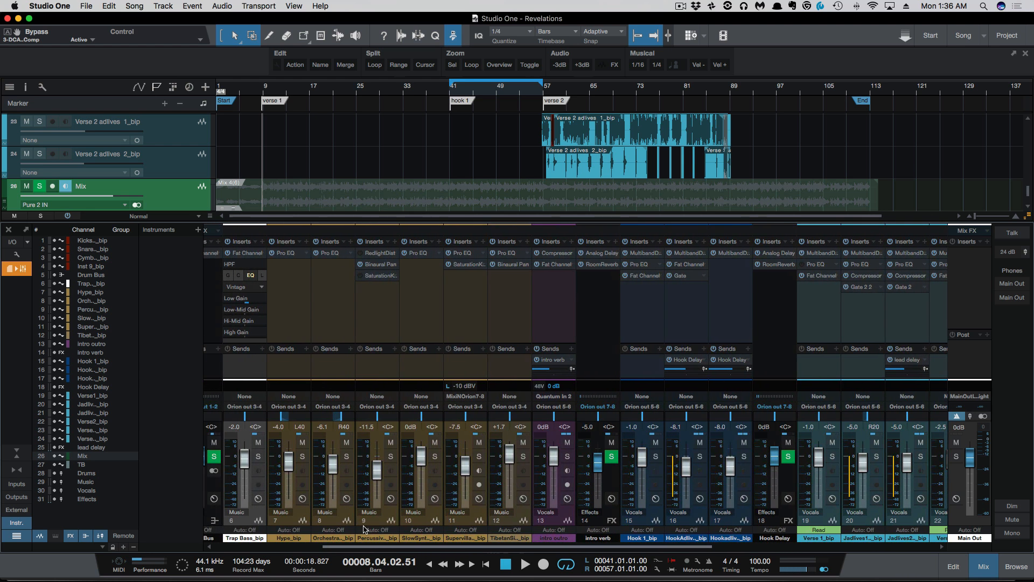
{"action": "left_click", "coordinate": [464, 265]}
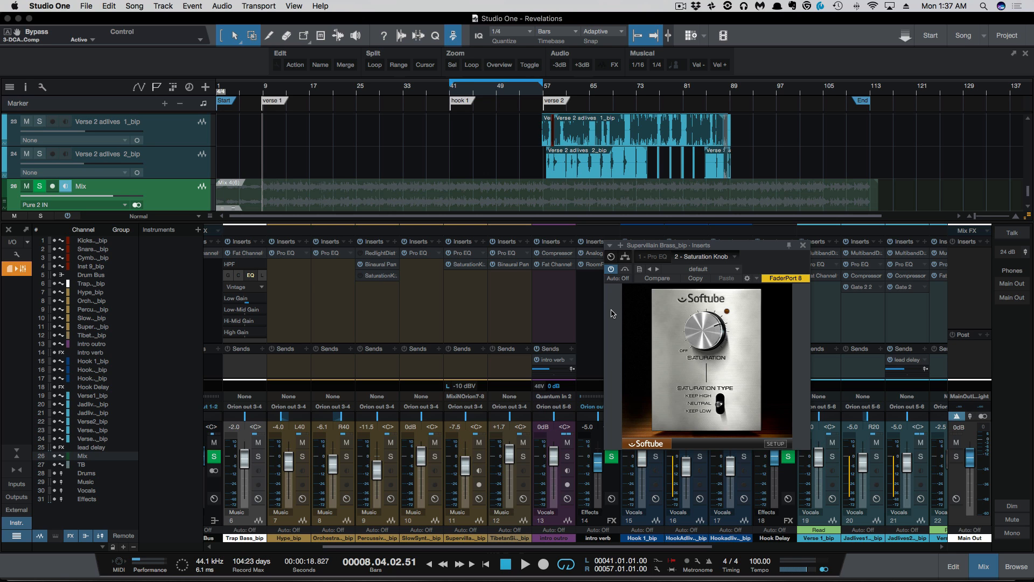
{"action": "left_click", "coordinate": [702, 342]}
{"action": "left_click_drag", "start_coordinate": [704, 333], "coordinate": [694, 389]}
{"action": "left_click_drag", "start_coordinate": [694, 342], "coordinate": [695, 350]}
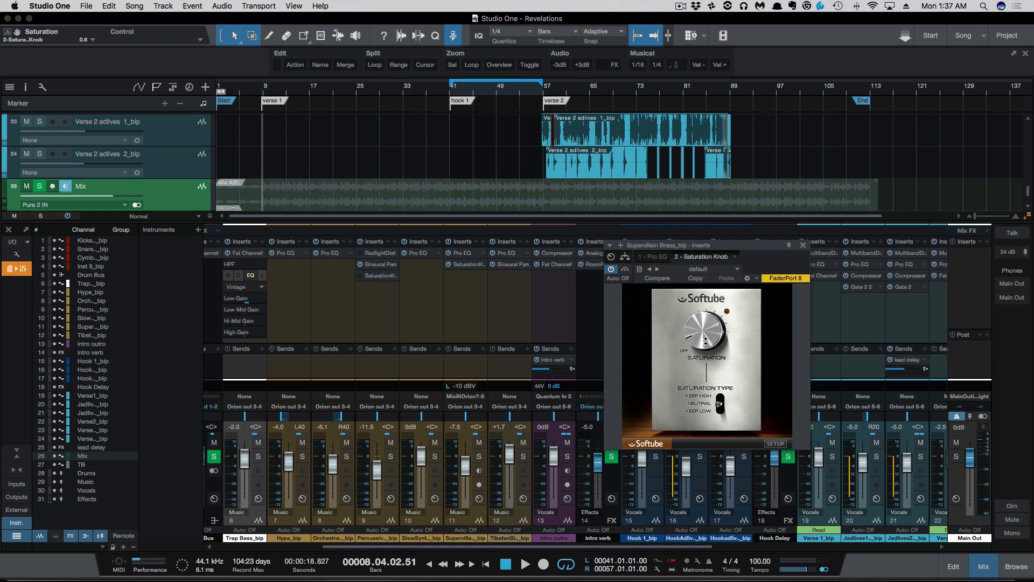
{"action": "left_click_drag", "start_coordinate": [700, 338], "coordinate": [696, 203]}
{"action": "left_click_drag", "start_coordinate": [698, 340], "coordinate": [689, 355]}
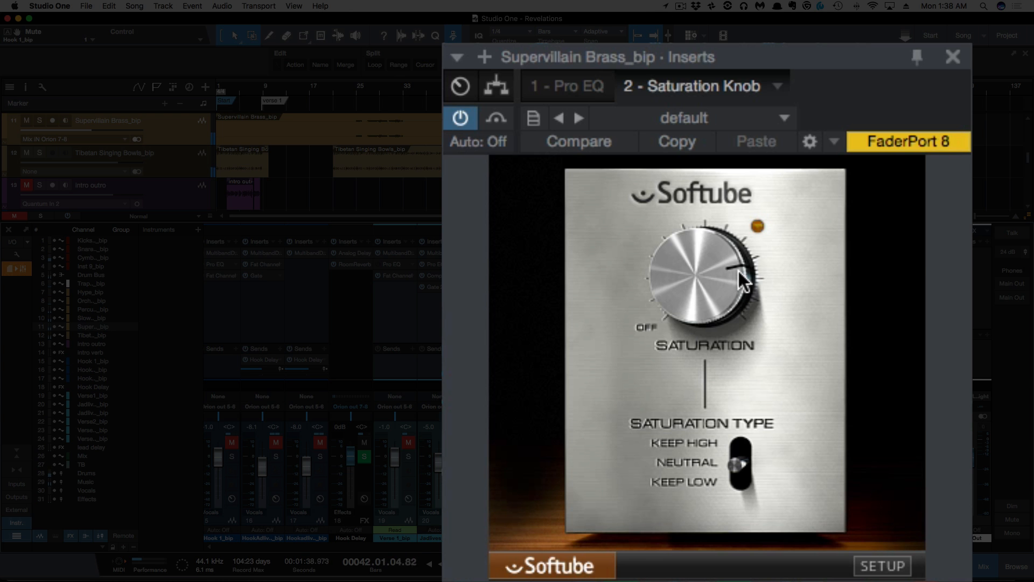
Solo the Supervillain Brass track, audition its saturation at maximum, OFF and 10.0, and unsolo the track
{"action": "left_click", "coordinate": [174, 130]}
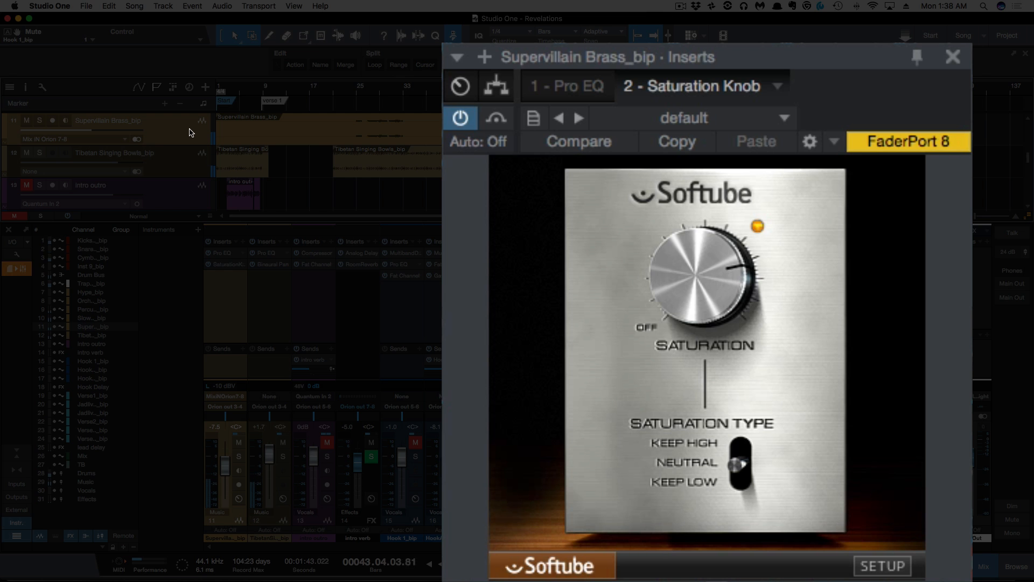
{"action": "left_click", "coordinate": [41, 125]}
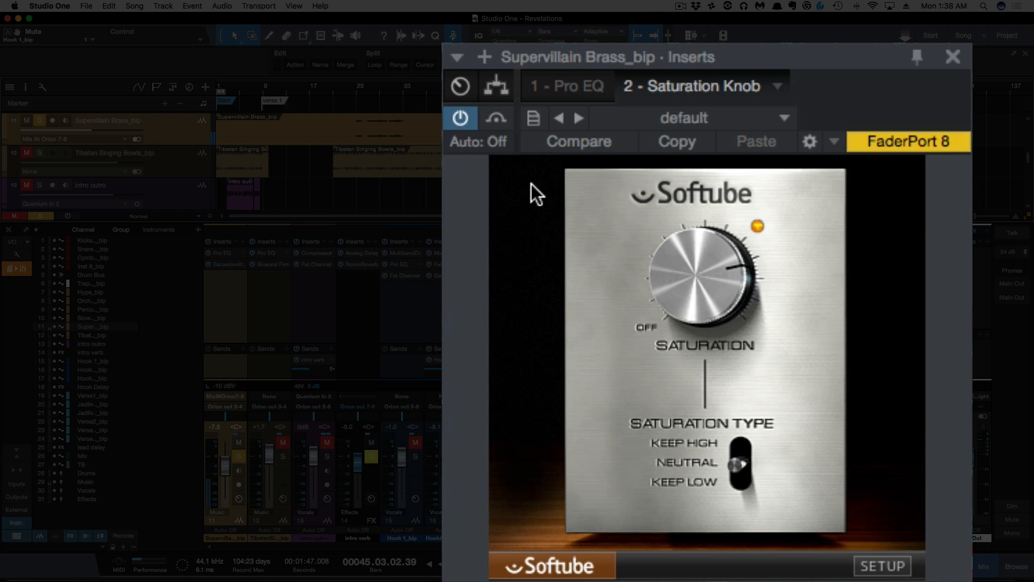
{"action": "left_click_drag", "start_coordinate": [646, 247], "coordinate": [645, 156]}
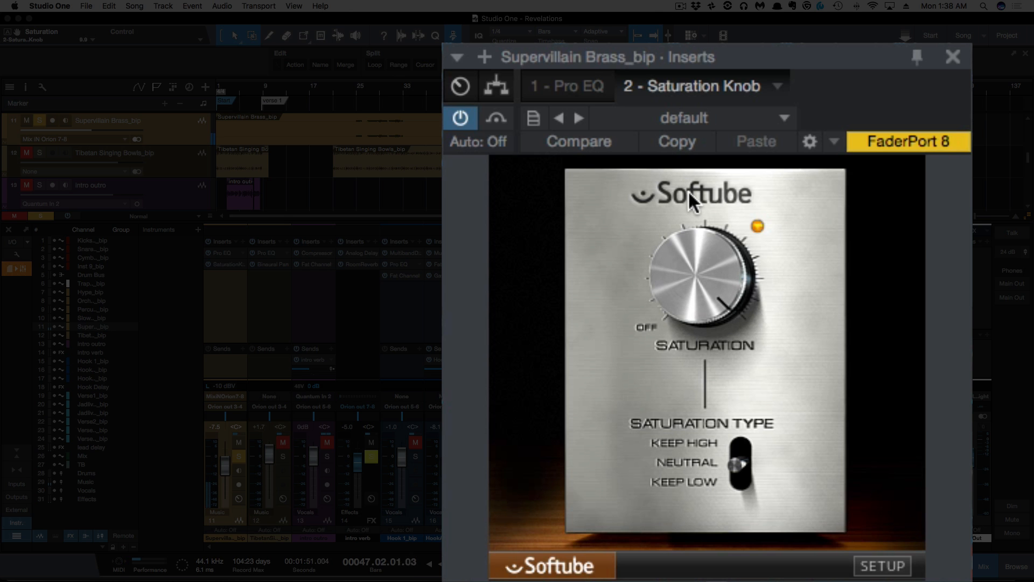
{"action": "left_click_drag", "start_coordinate": [687, 190], "coordinate": [671, 575]}
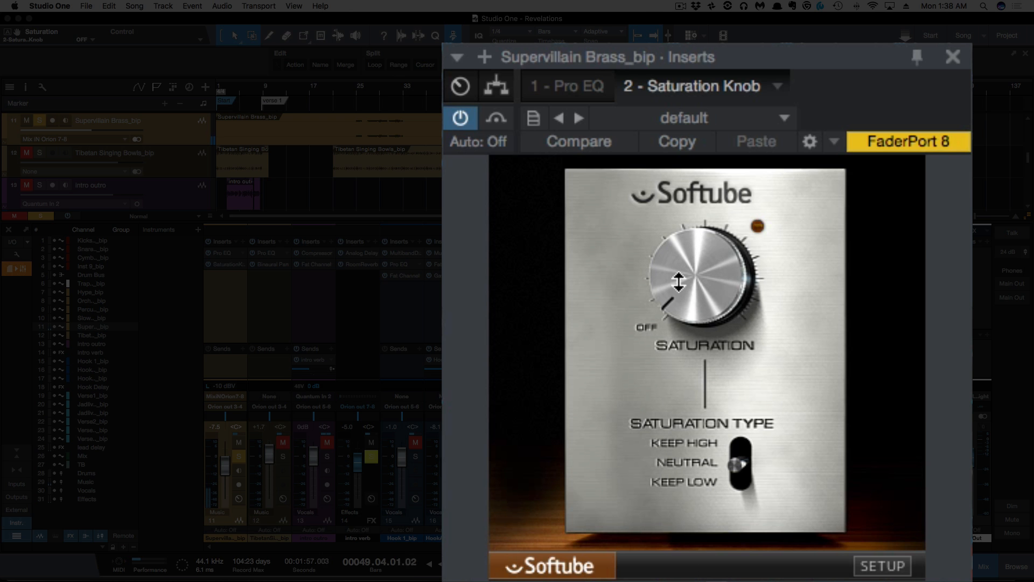
{"action": "left_click_drag", "start_coordinate": [678, 281], "coordinate": [634, 2]}
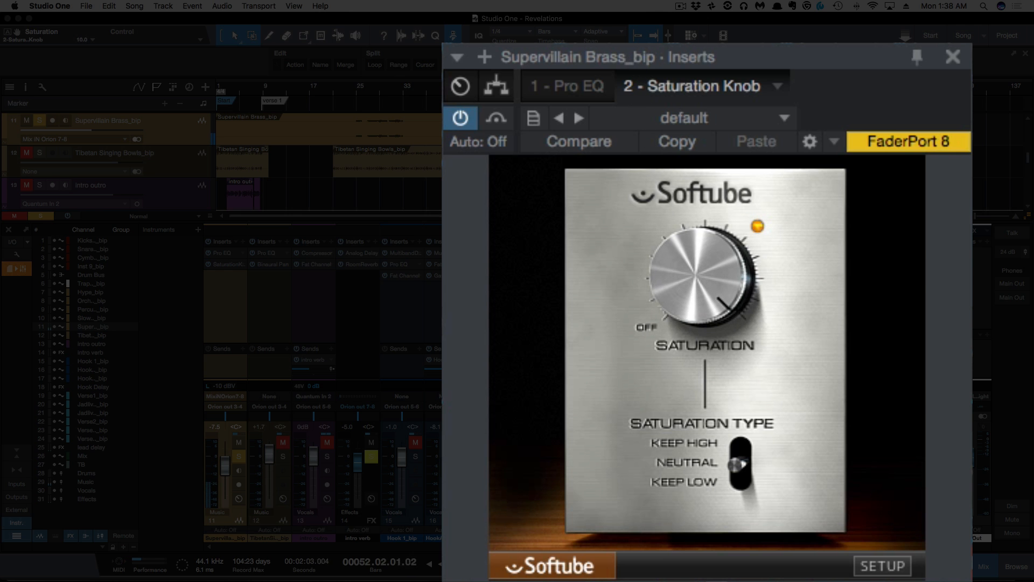
{"action": "left_click", "coordinate": [42, 121]}
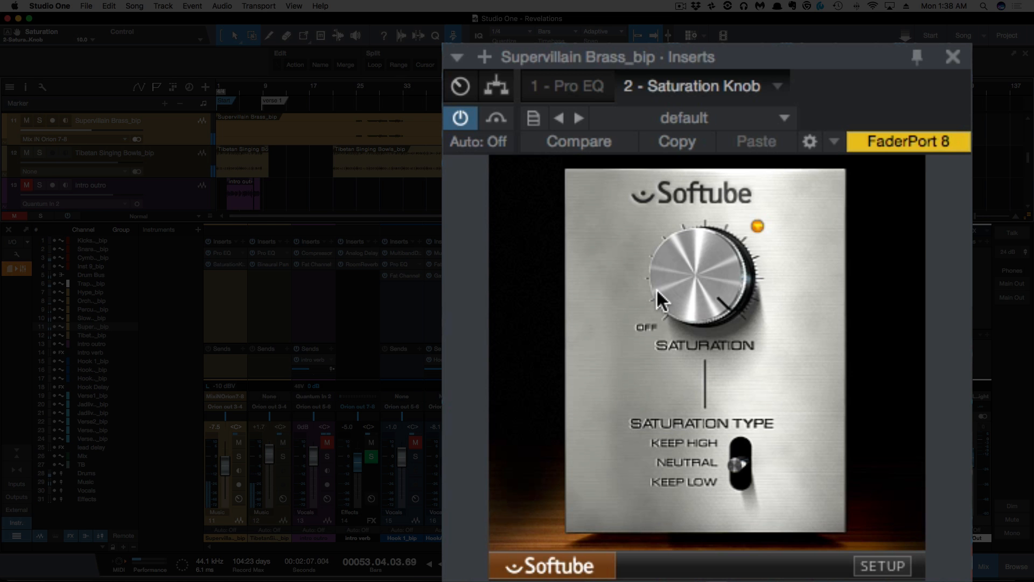
Audition lower saturation amounts in the full mix, switching the saturation type to KEEP HIGH and setting the saturation to about 8.1
{"action": "left_click_drag", "start_coordinate": [657, 282], "coordinate": [648, 421]}
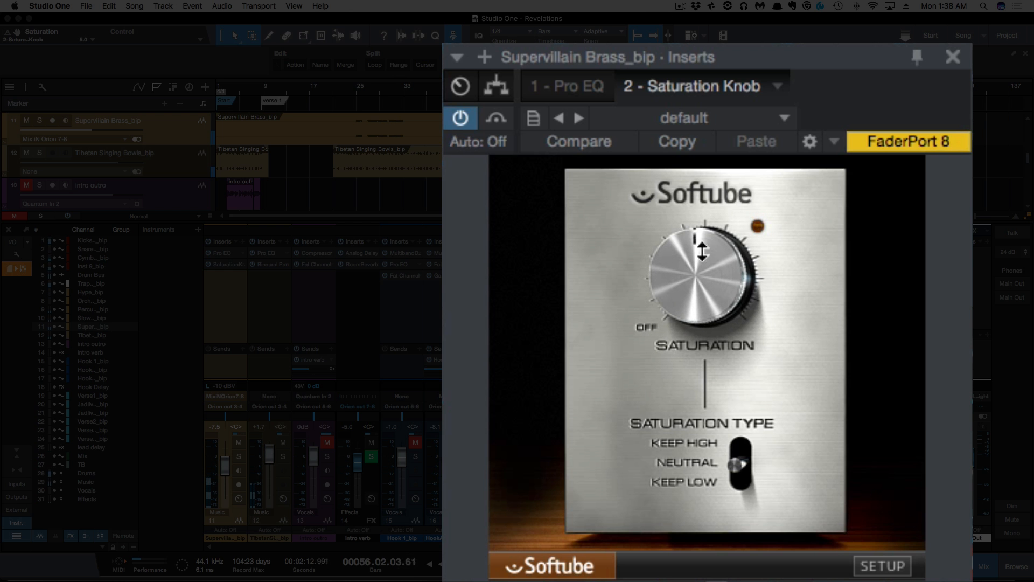
{"action": "left_click_drag", "start_coordinate": [700, 302], "coordinate": [684, 220]}
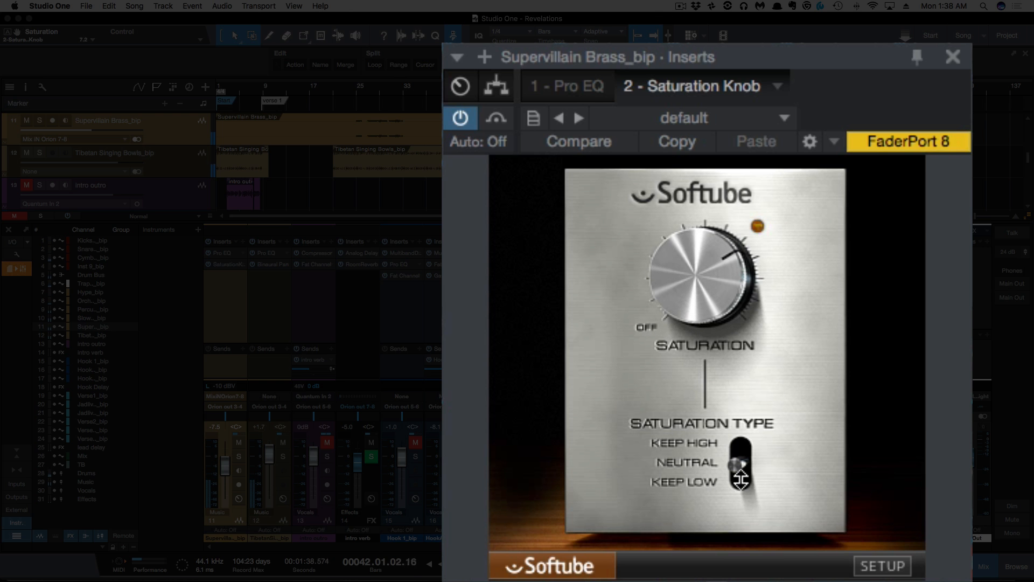
{"action": "left_click_drag", "start_coordinate": [741, 478], "coordinate": [732, 381]}
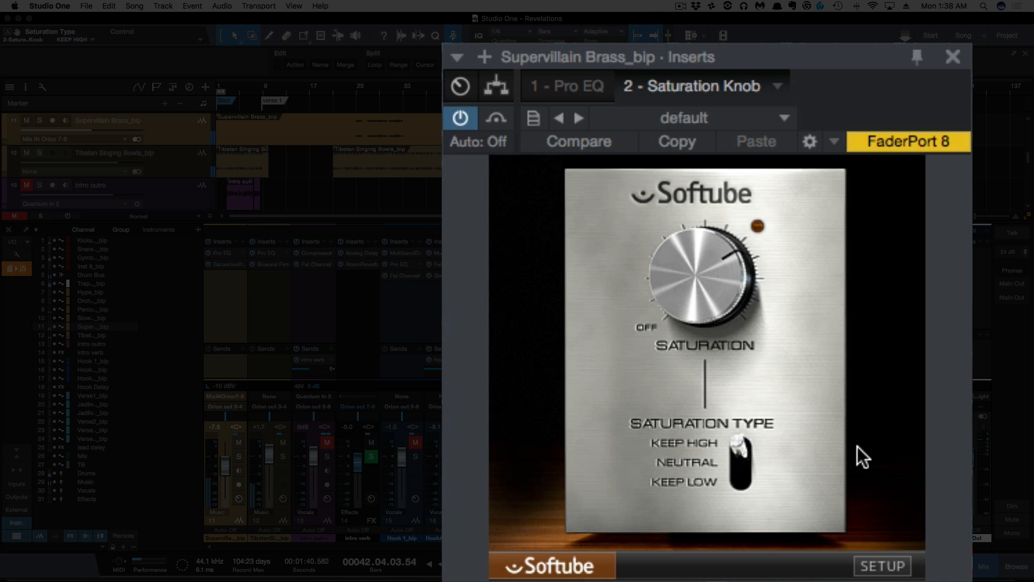
{"action": "left_click_drag", "start_coordinate": [695, 302], "coordinate": [692, 274]}
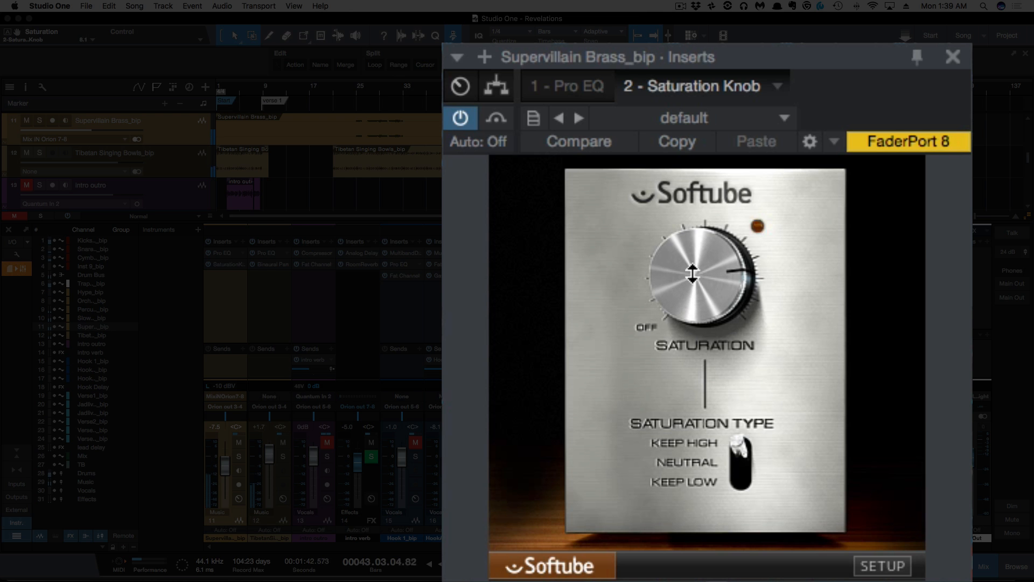
Try the KEEP LOW saturation type, set the type back to NEUTRAL, and compare the brass with the insert bypassed and active
{"action": "left_click_drag", "start_coordinate": [736, 452], "coordinate": [738, 548]}
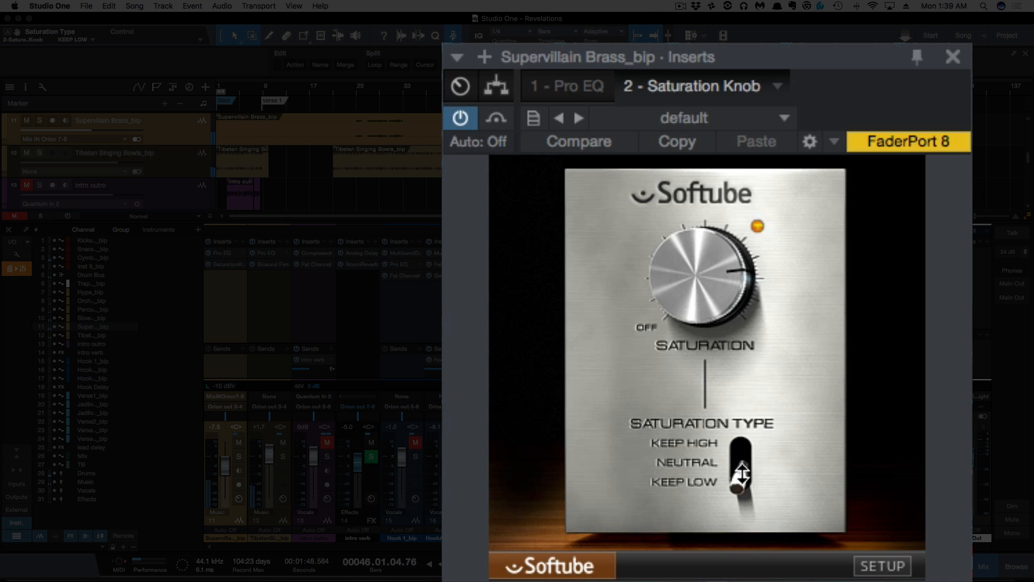
{"action": "left_click", "coordinate": [496, 119]}
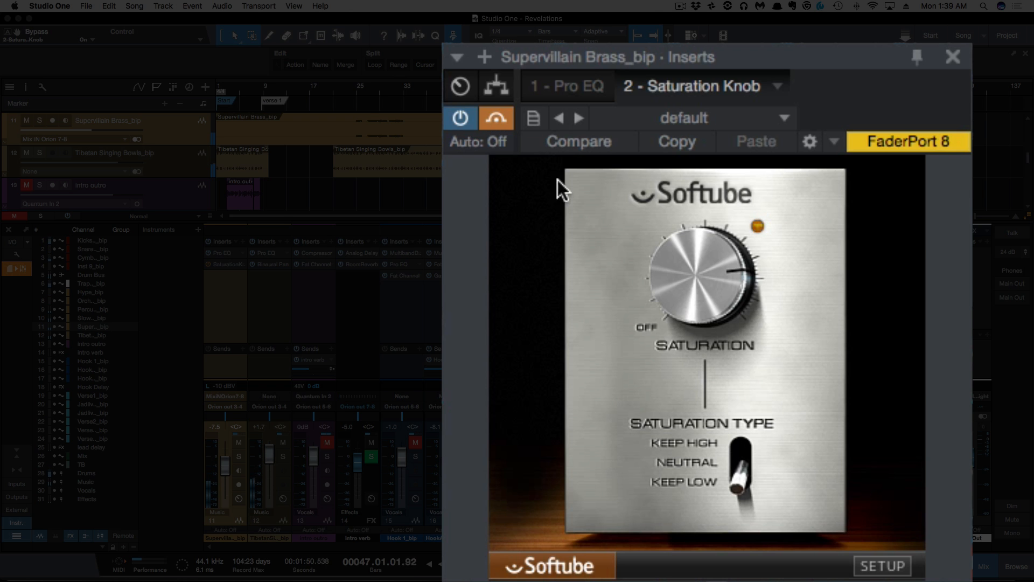
{"action": "left_click_drag", "start_coordinate": [731, 486], "coordinate": [733, 463]}
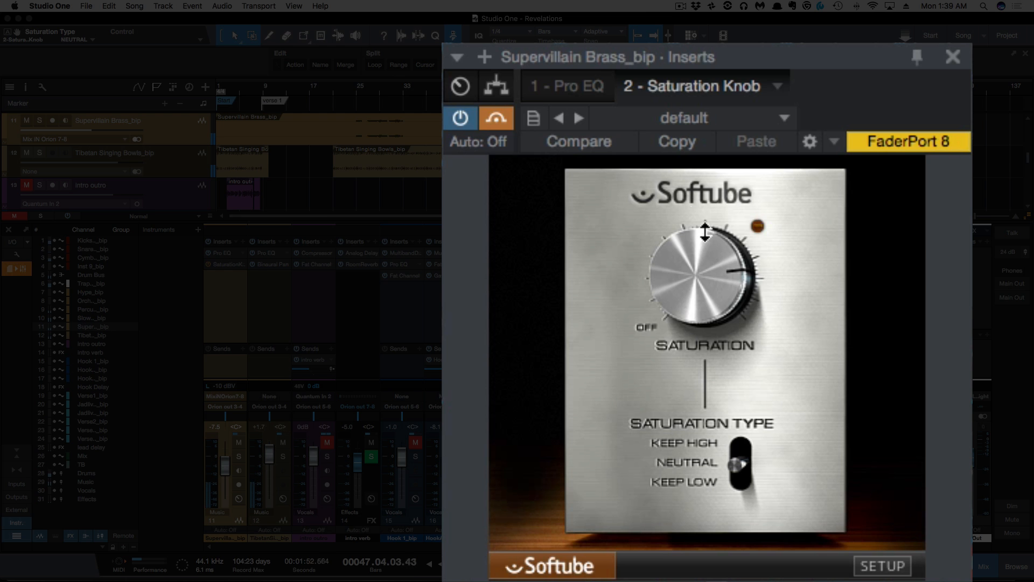
{"action": "left_click", "coordinate": [496, 119]}
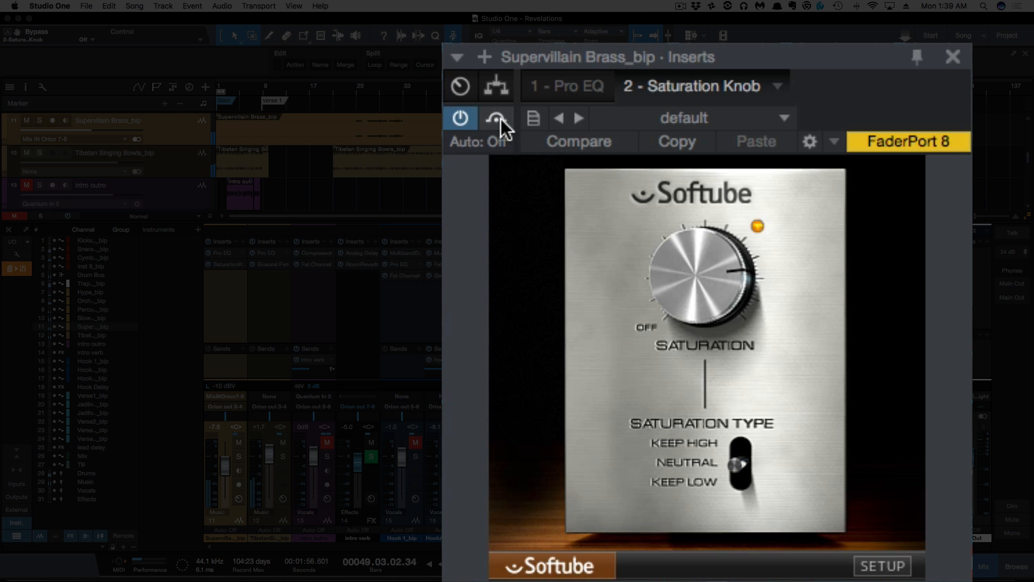